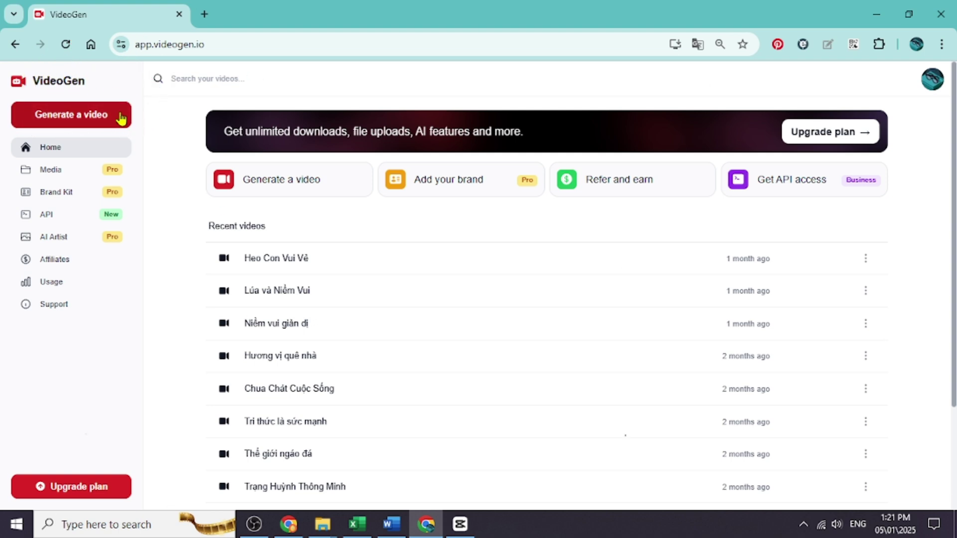
scroll(342, 284, "down", 2)
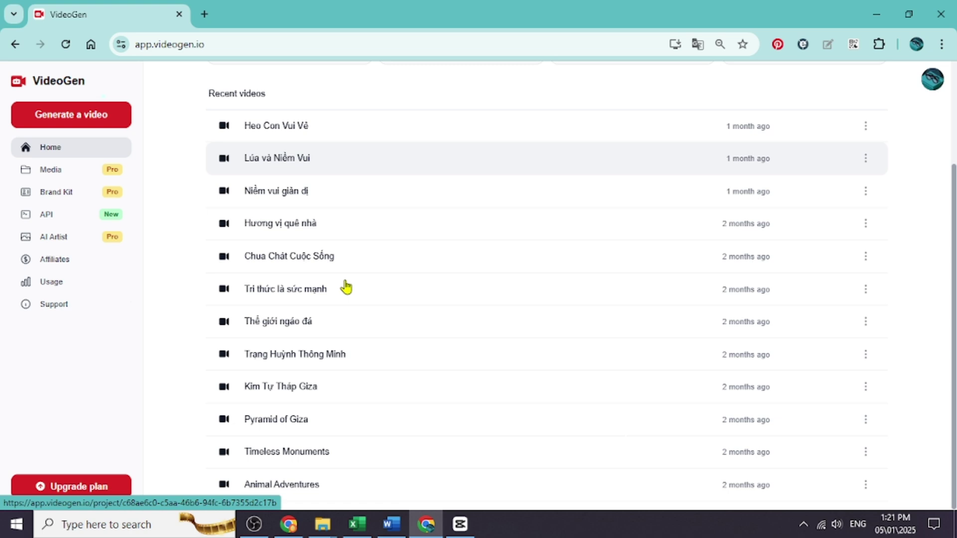
scroll(345, 287, "up", 2)
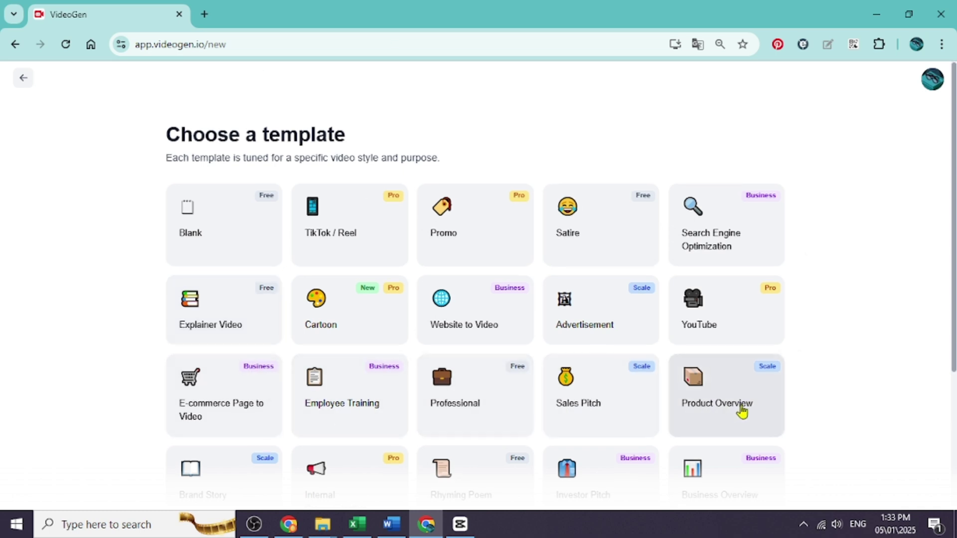
scroll(748, 411, "down", 1)
scroll(751, 411, "down", 2)
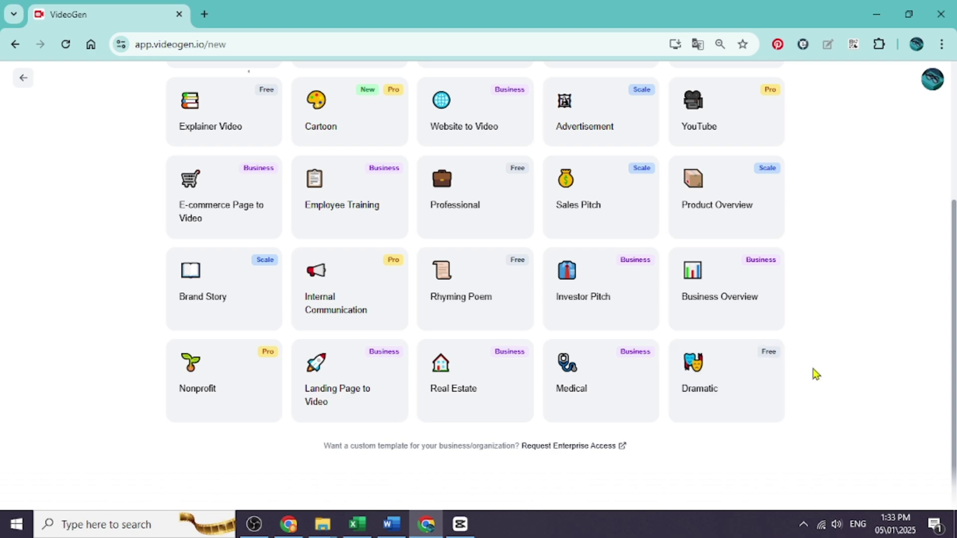
scroll(819, 373, "up", 1)
scroll(826, 370, "up", 1)
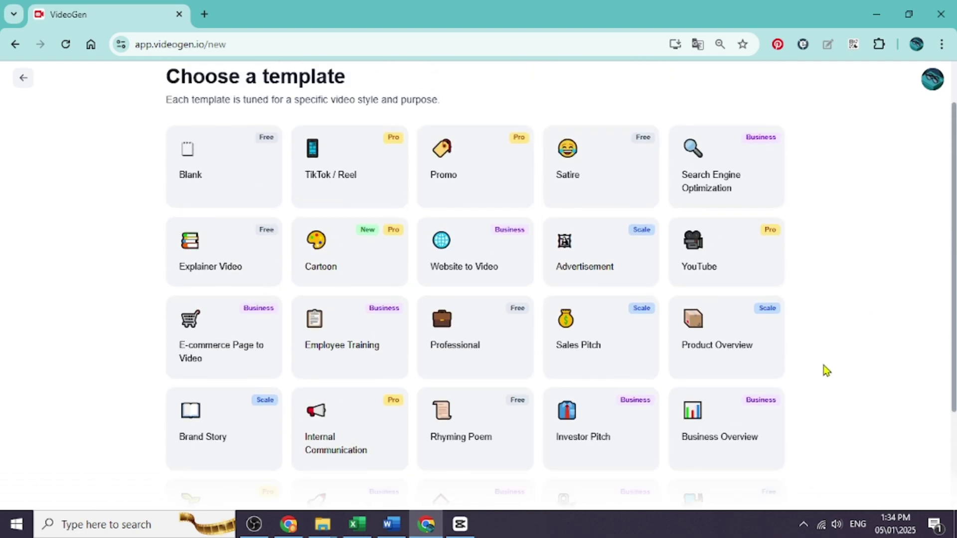
scroll(826, 371, "down", 2)
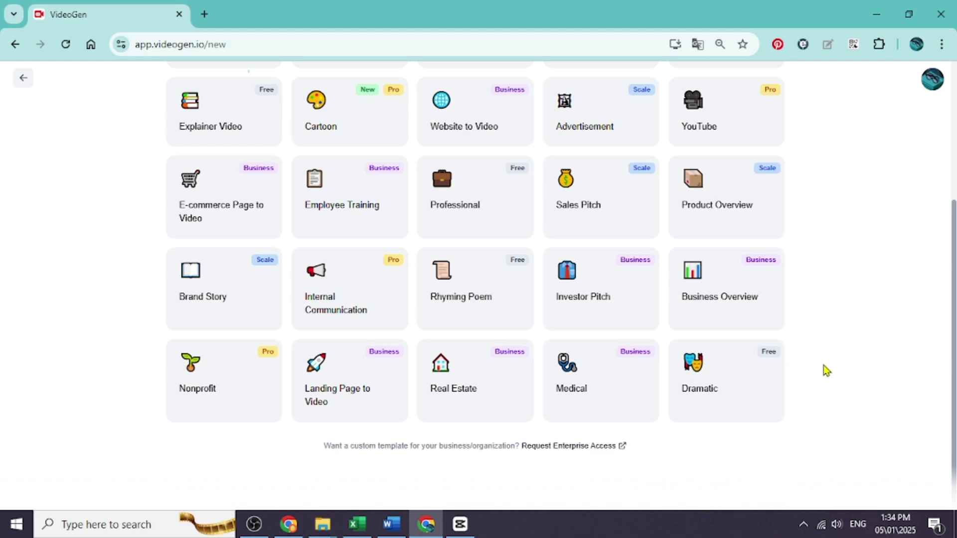
scroll(824, 365, "up", 1)
scroll(824, 366, "up", 2)
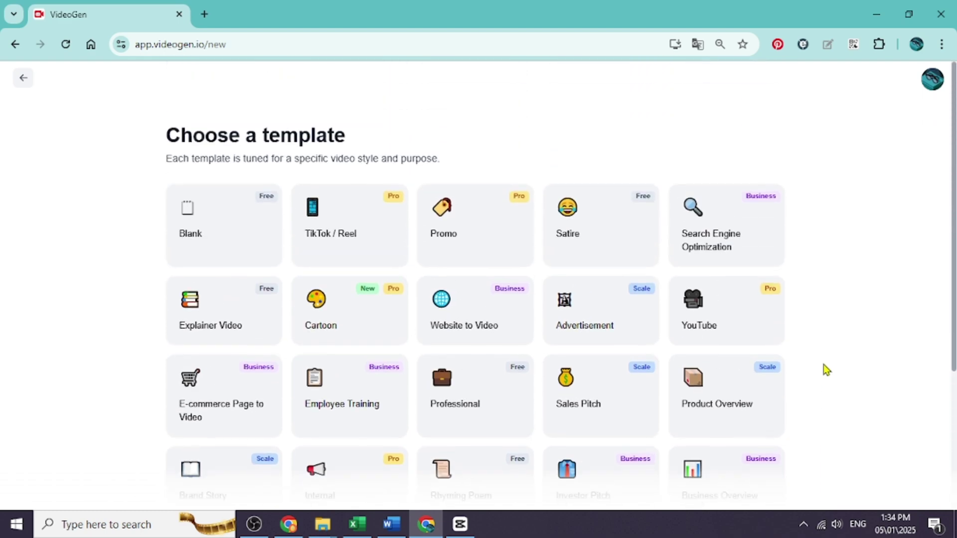
scroll(820, 361, "down", 2)
scroll(820, 361, "up", 1)
scroll(821, 361, "up", 1)
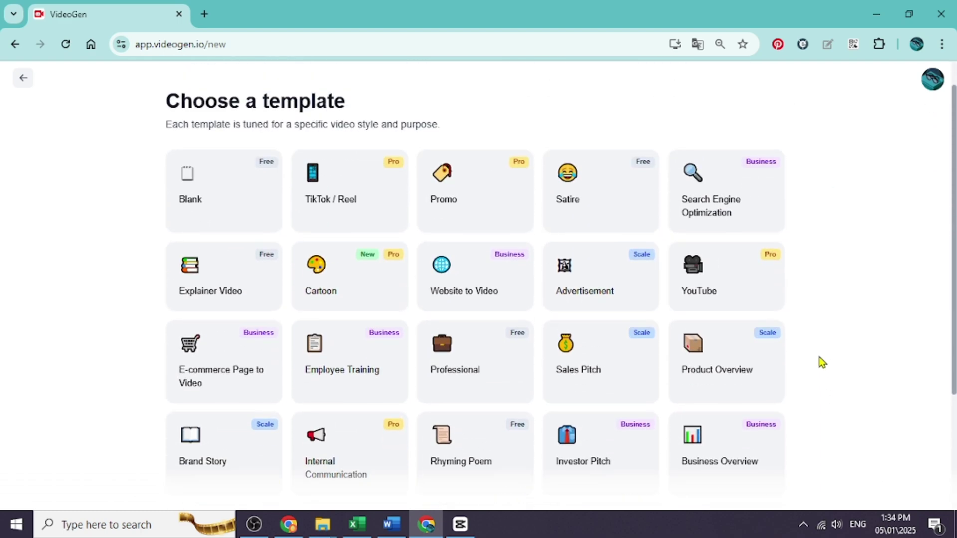
scroll(820, 361, "up", 1)
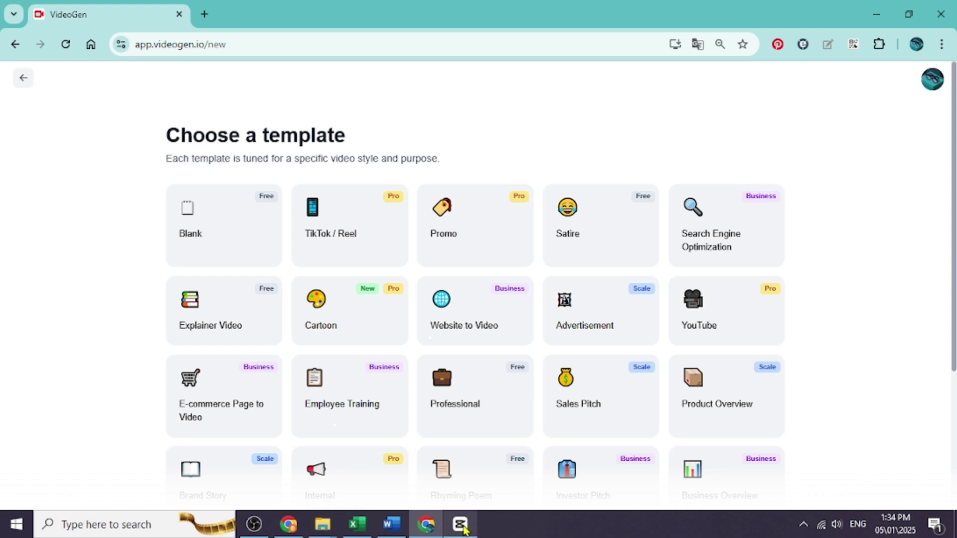
Step: Start a blank-template video and generate the 'Sunset on the sea' script at Very short length
left_click(246, 229)
type("Sunset on the sea")
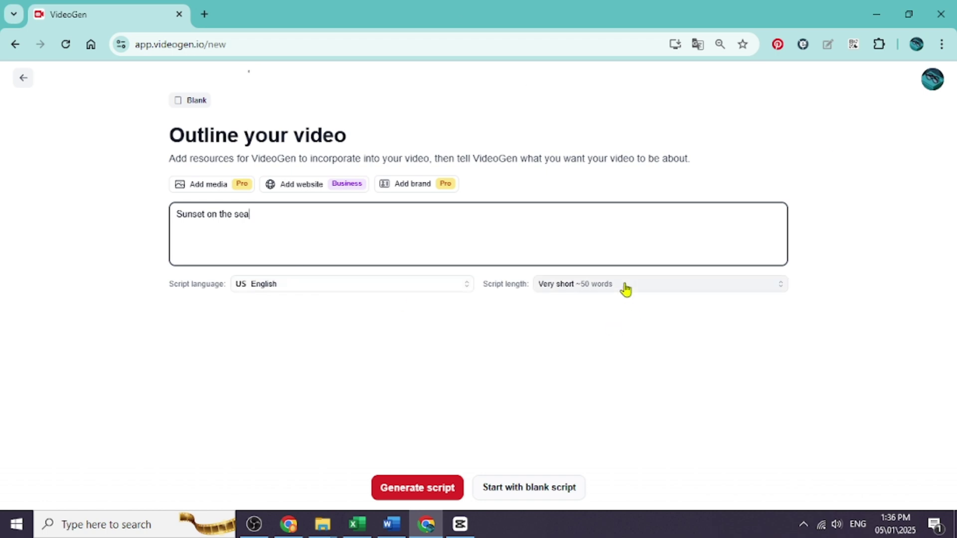
left_click(434, 490)
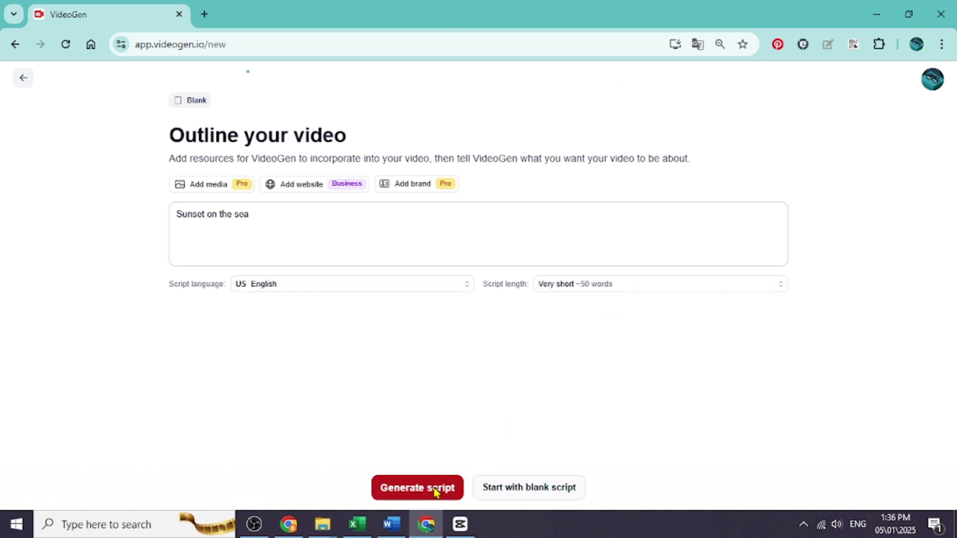
left_click(452, 449)
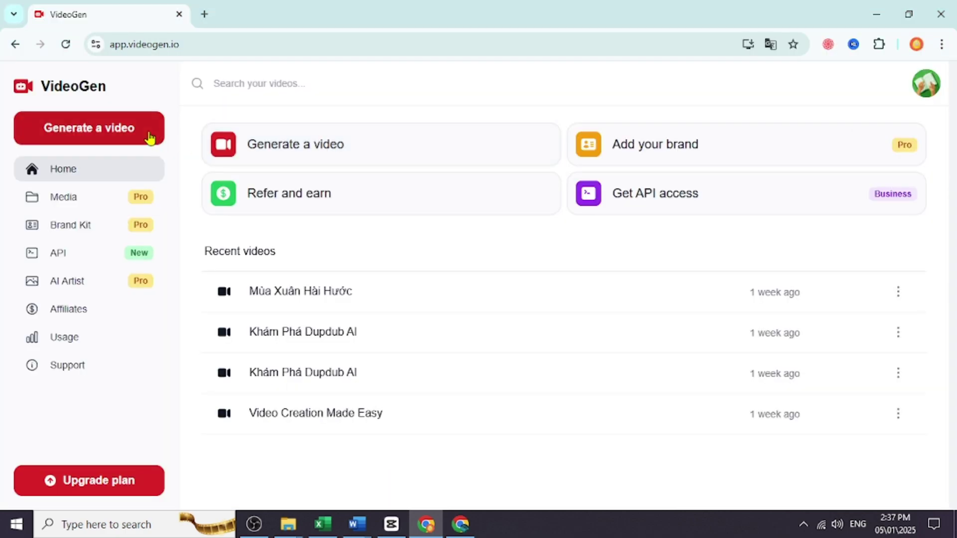
Step: Upload image 4.3 as media and generate the 'Tingo and the Squirrel' script and video
left_click(131, 132)
left_click(125, 226)
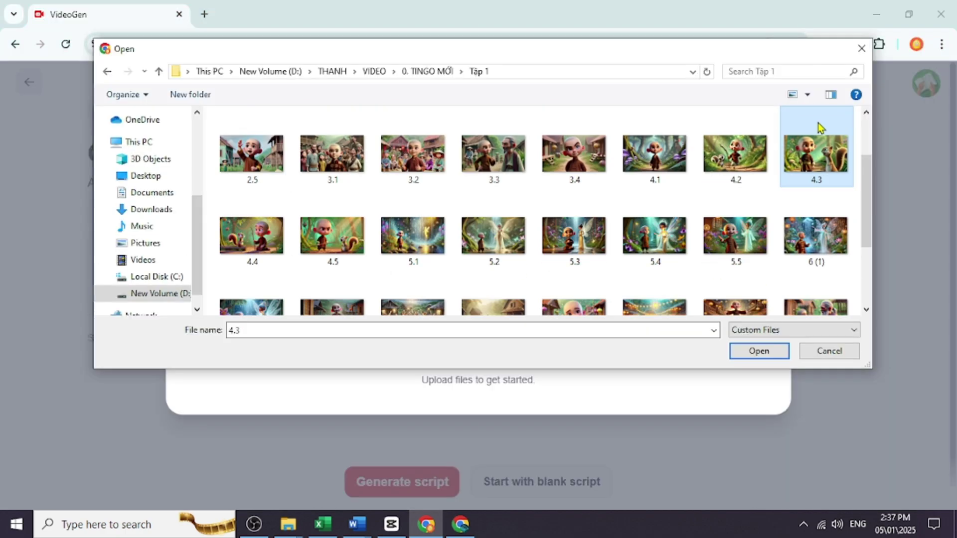
left_click(757, 348)
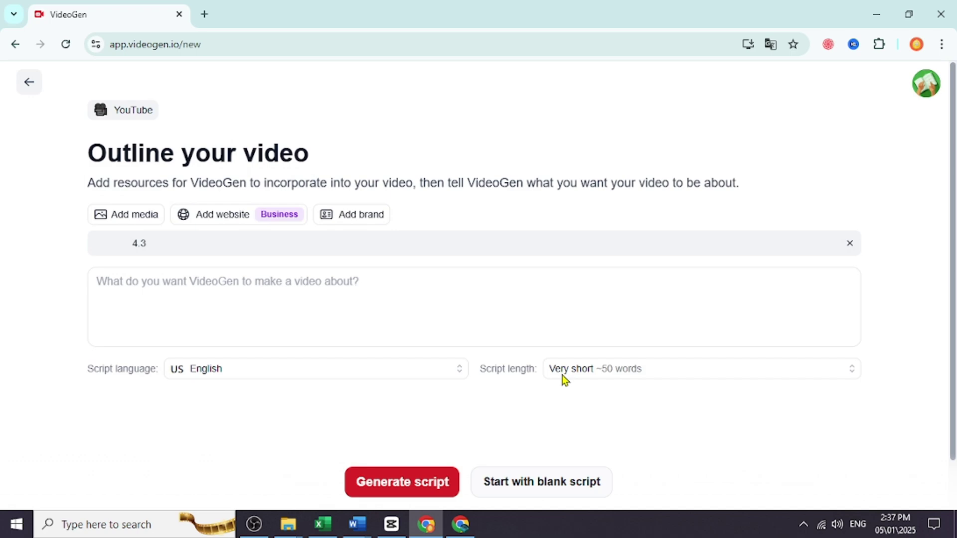
left_click(198, 292)
type("Tingo and the Squirrel")
left_click(449, 479)
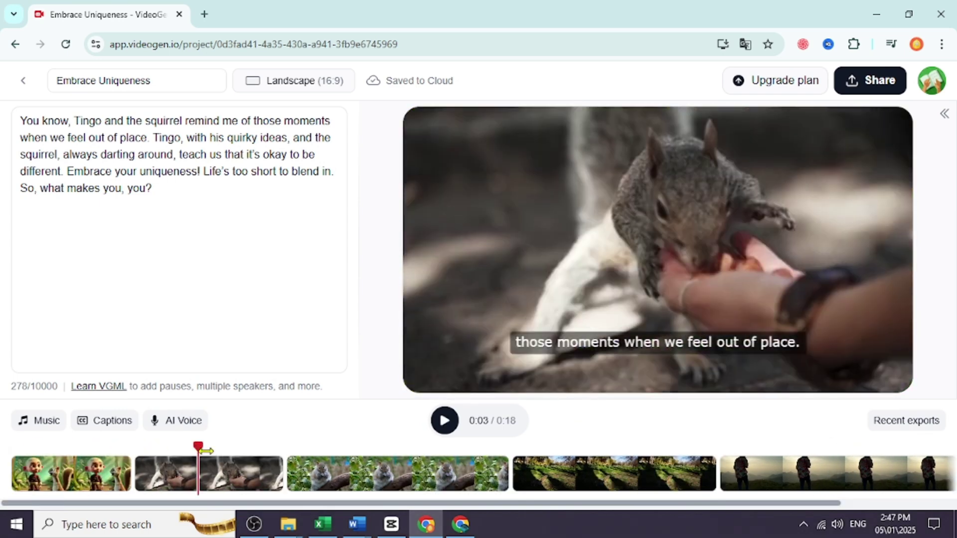
Step: Scrub the preview back to about 0:04 and forward to about 0:15
left_click_drag(198, 465, 610, 478)
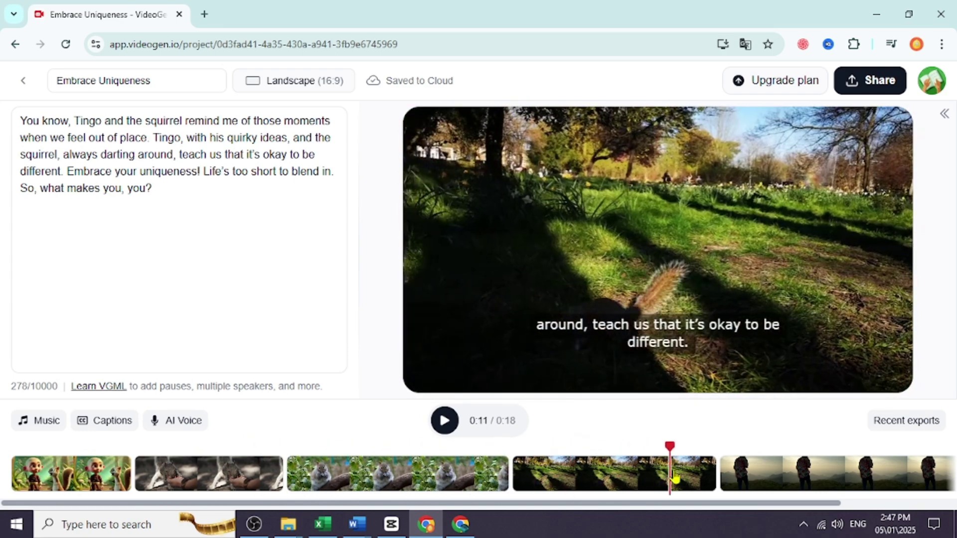
left_click_drag(675, 480, 954, 480)
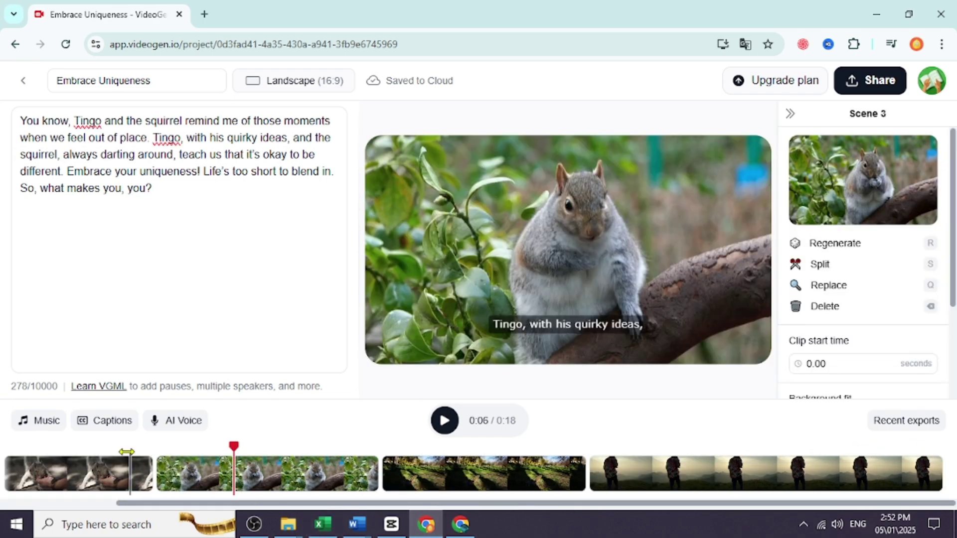
Step: Review and close the Music, Captions and AI Voice dialogs without changing anything
left_click(46, 425)
scroll(466, 316, "down", 2)
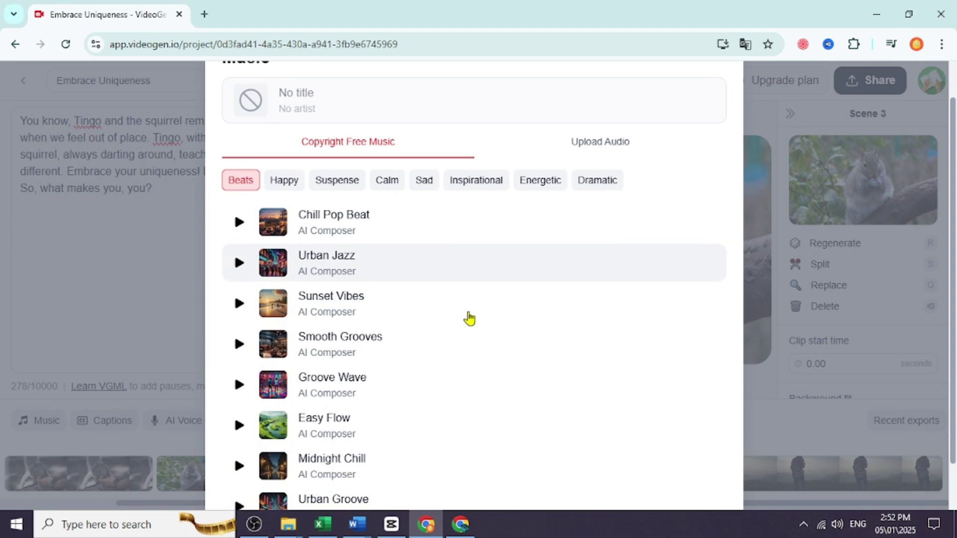
scroll(523, 259, "down", 2)
scroll(524, 259, "up", 2)
left_click(723, 93)
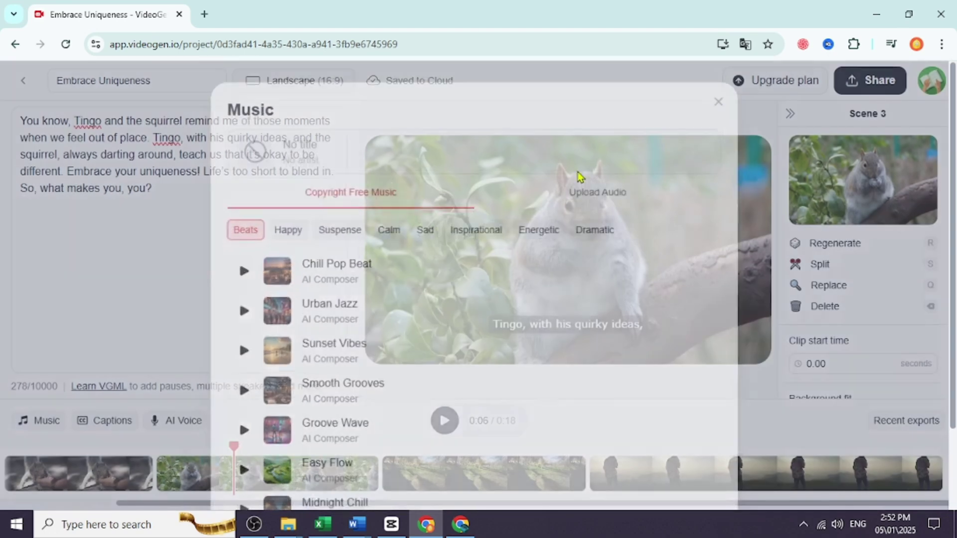
left_click(96, 430)
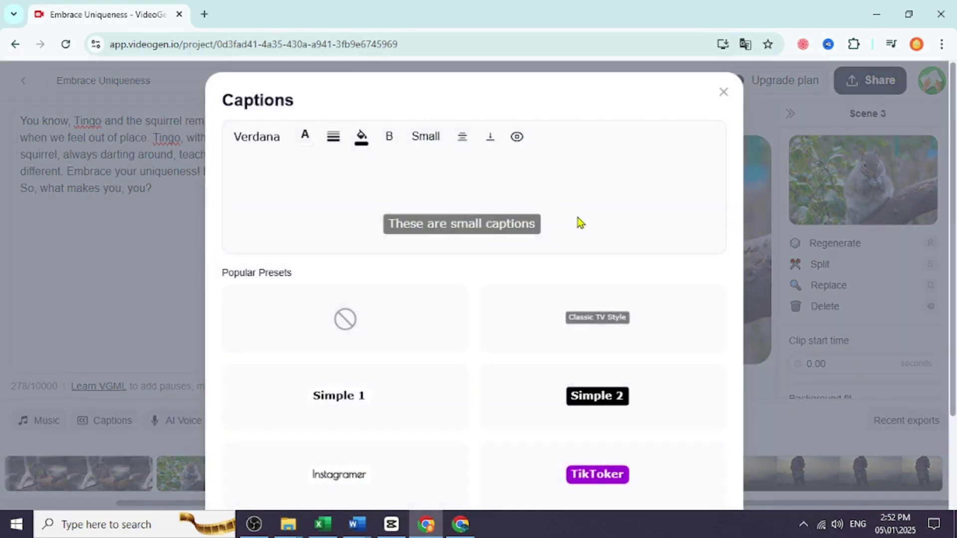
scroll(579, 223, "down", 2)
scroll(598, 210, "up", 2)
left_click(723, 97)
left_click(180, 420)
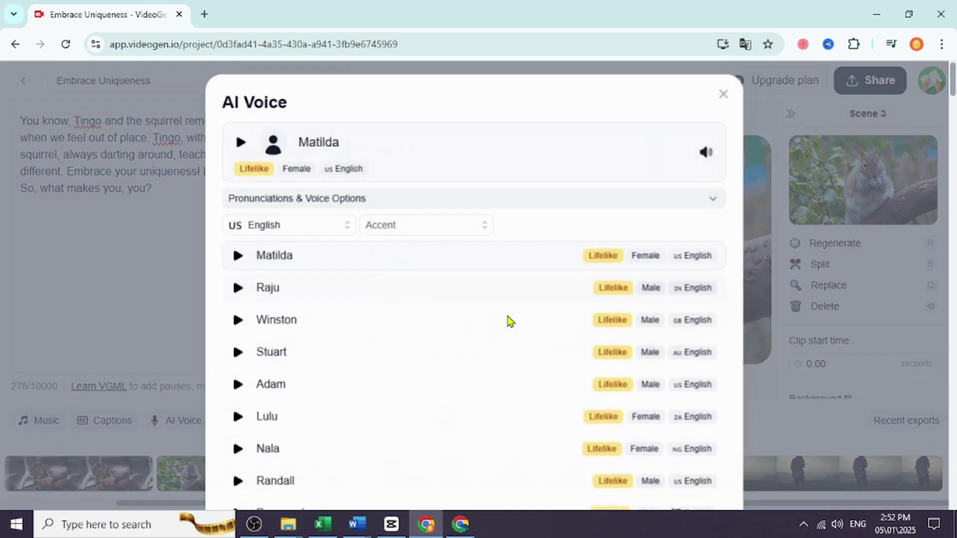
scroll(508, 303, "down", 4)
scroll(507, 303, "up", 4)
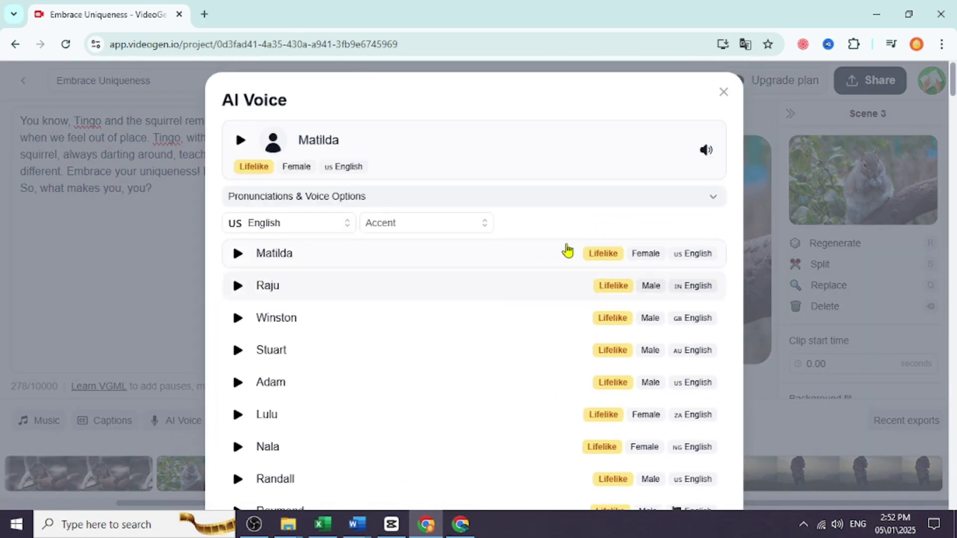
left_click(722, 96)
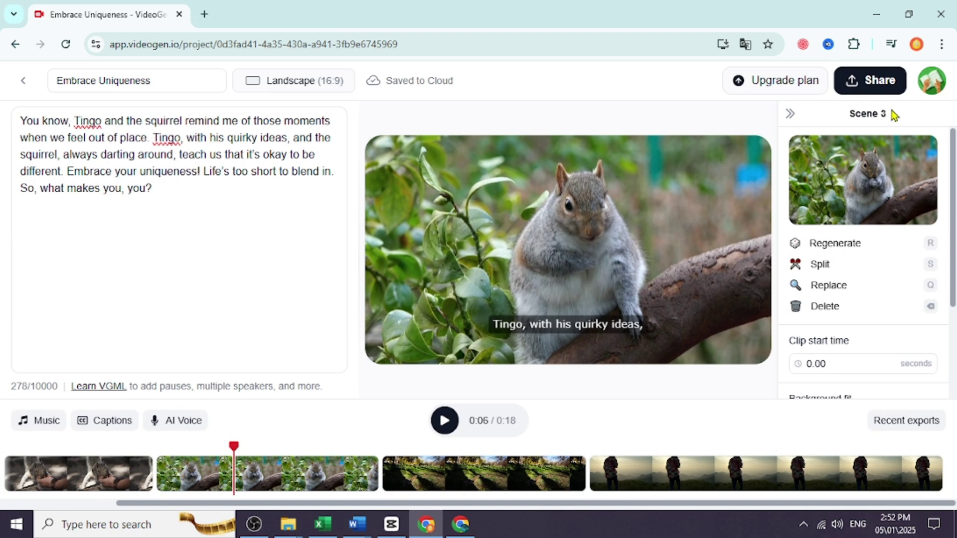
scroll(850, 255, "down", 1)
scroll(845, 262, "down", 1)
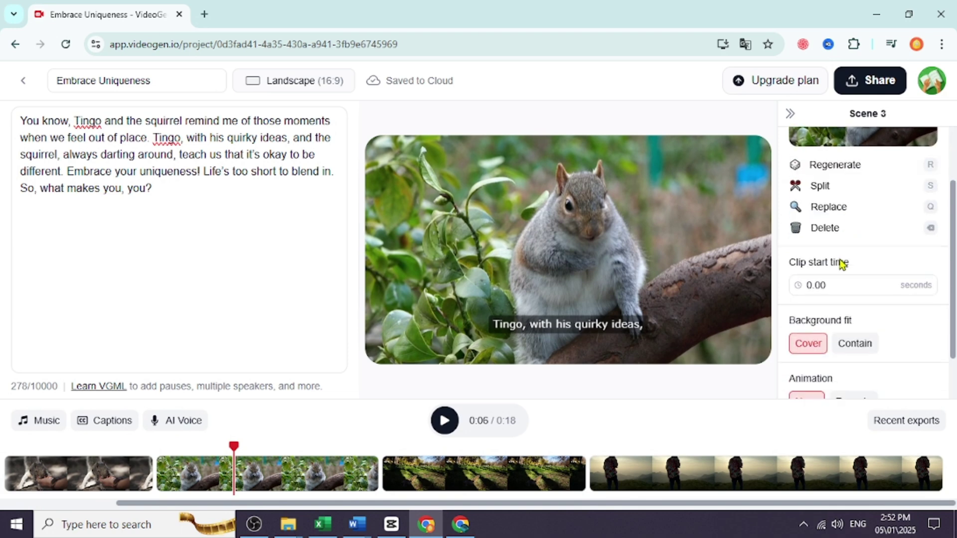
scroll(844, 265, "down", 1)
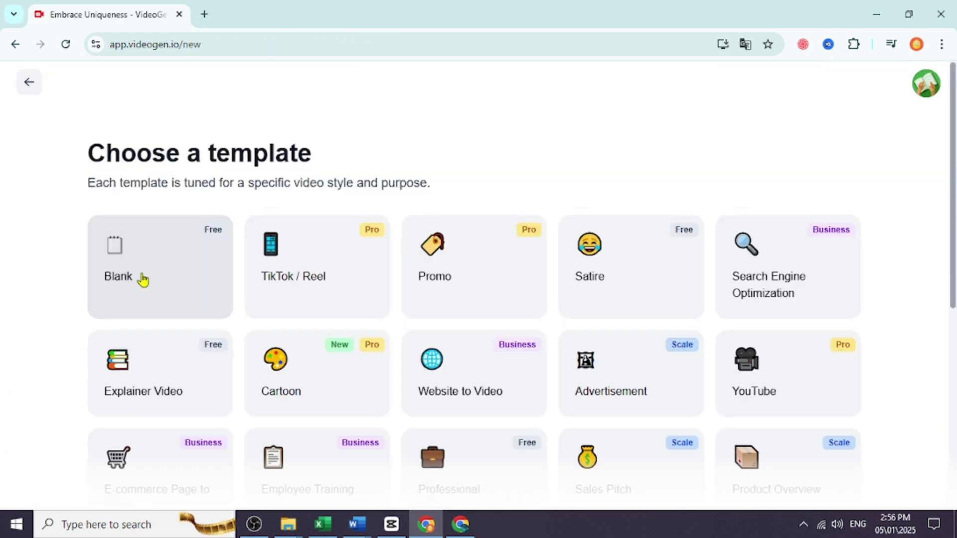
Step: Paste three numbered video-making tips as a Blank-template outline, keeping US English and Very short length
left_click(146, 275)
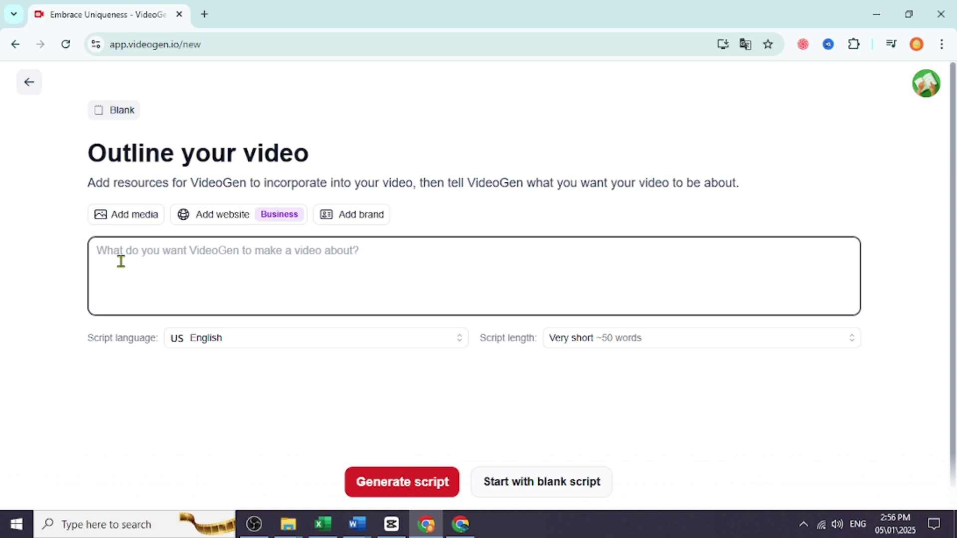
type("1. Choose specific descriptive keywords so that AI can understand your idea clearly. 2. Use high-quality images for best results. 3. Take advantage of the customization feature to make your videos stand out.")
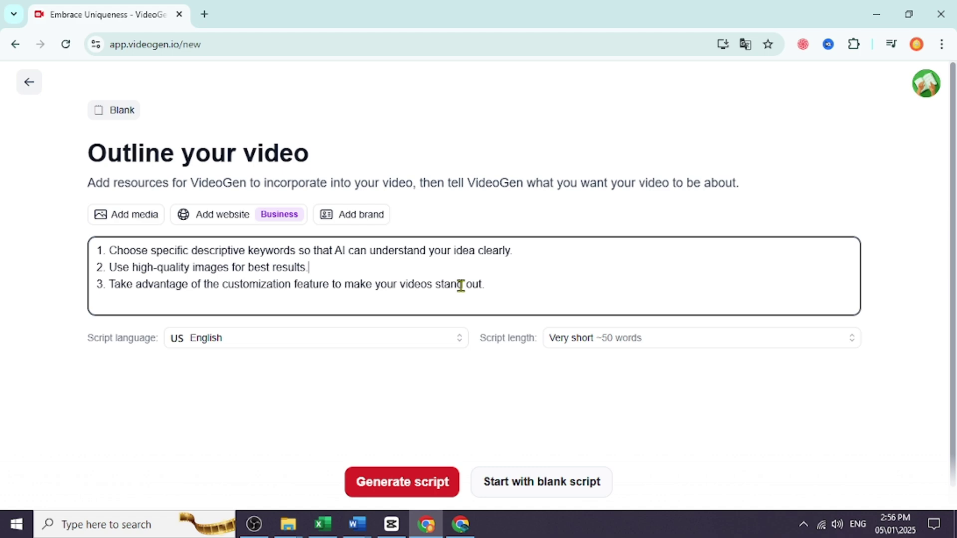
scroll(513, 288, "down", 1)
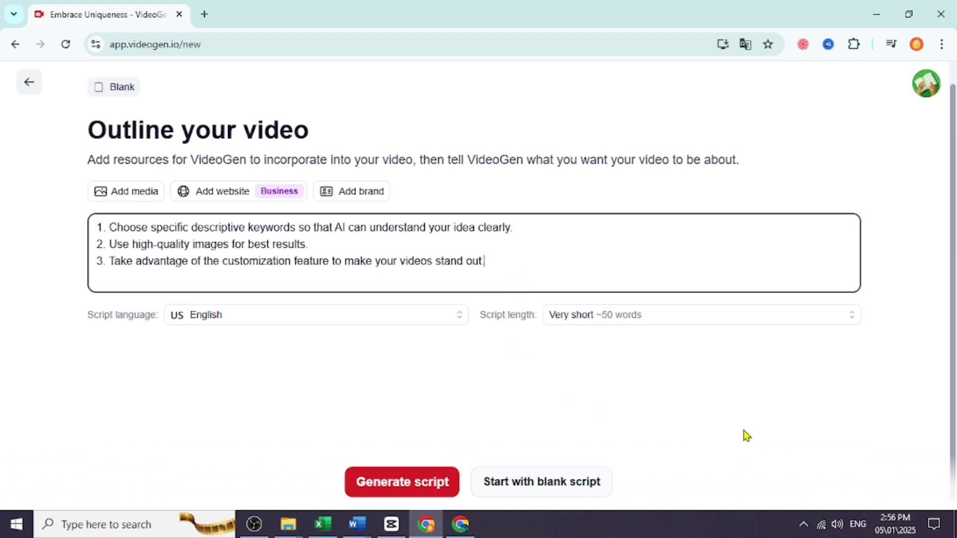
scroll(743, 430, "up", 1)
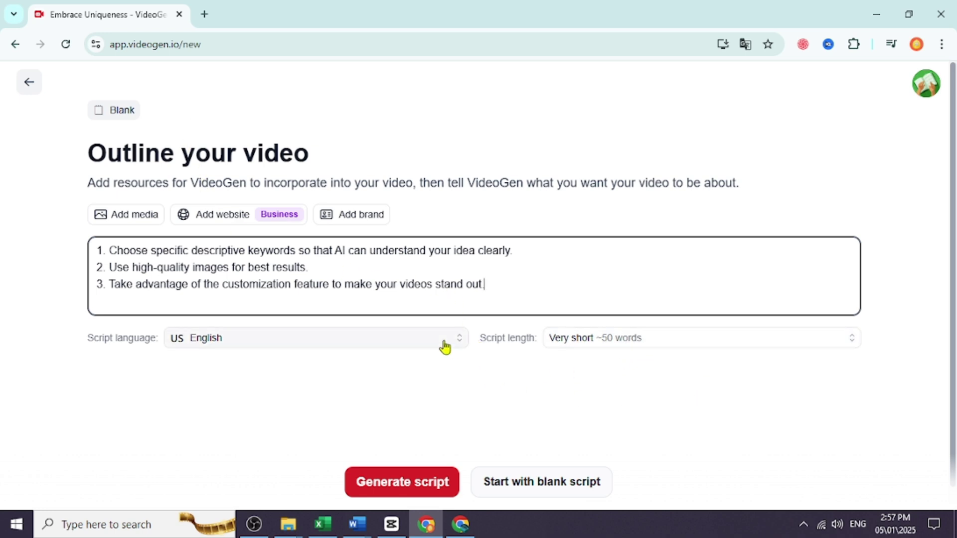
left_click(427, 341)
left_click(664, 343)
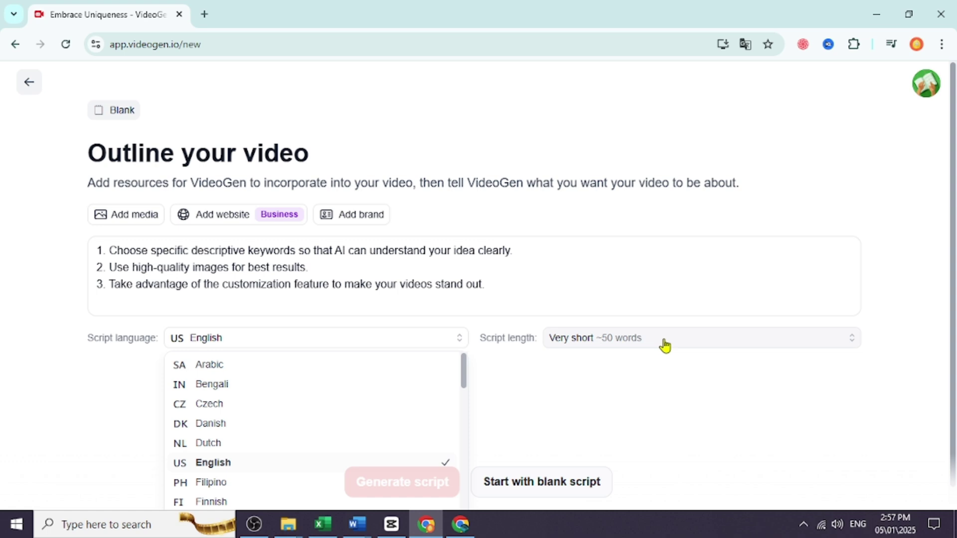
left_click(668, 347)
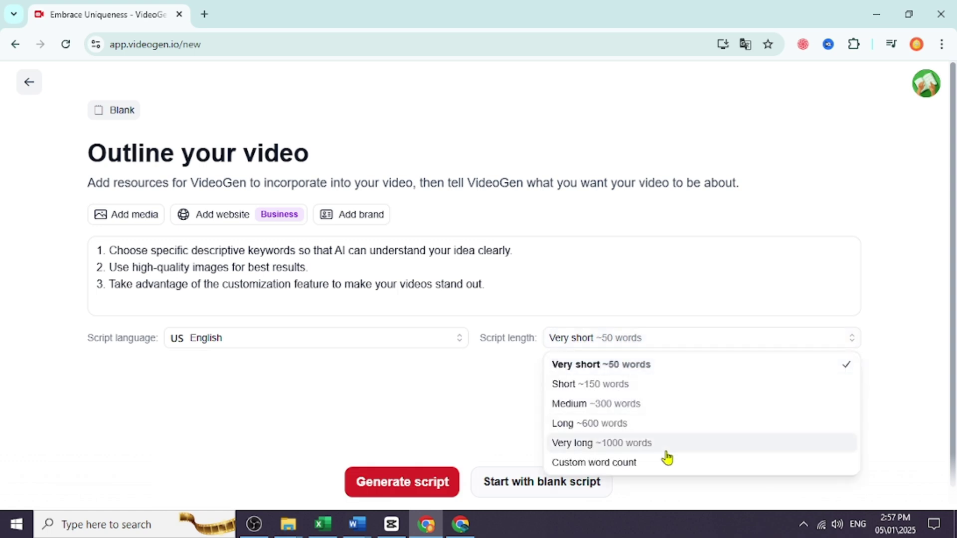
scroll(314, 352, "down", 1)
Step: Go back from the template gallery to the VideoGen home dashboard
left_click(27, 82)
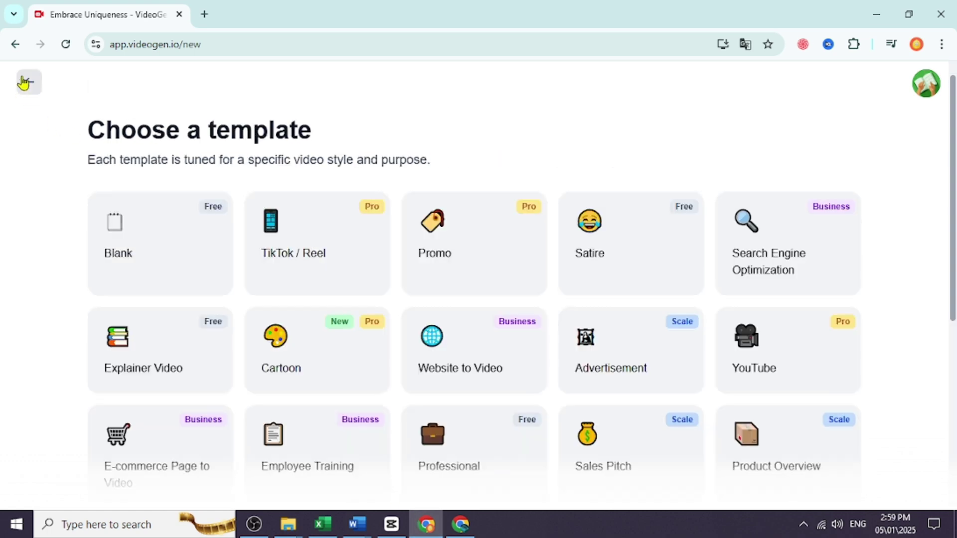
left_click(30, 83)
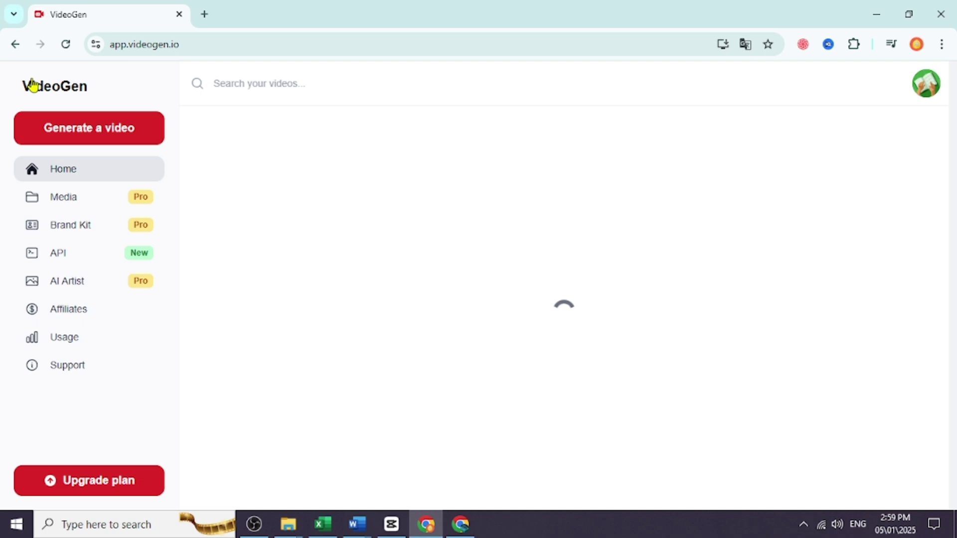